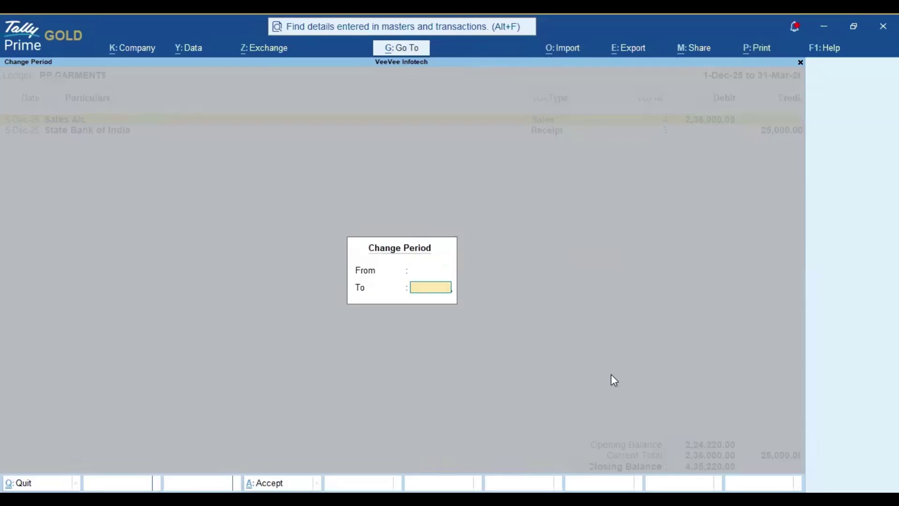
Set the RP GARMENTS ledger period to 1-Apr-25 to 31-Mar-26 and view its Movement Analysis report
key(Return)
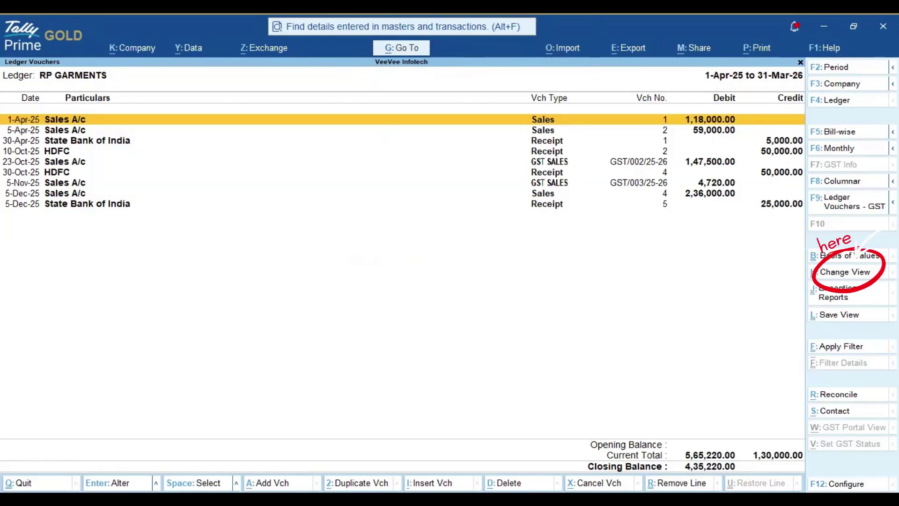
click(838, 276)
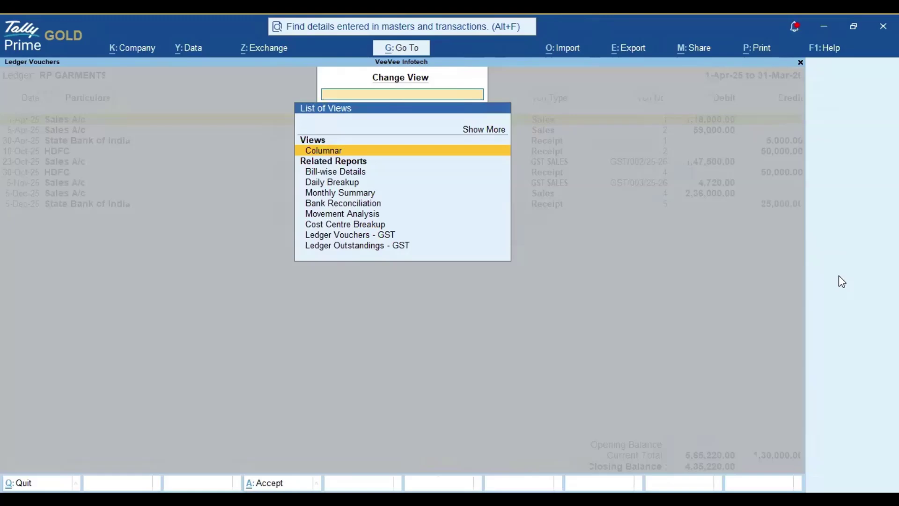
key(Down)
key(Down)
key(Down)
key(Down)
key(Down)
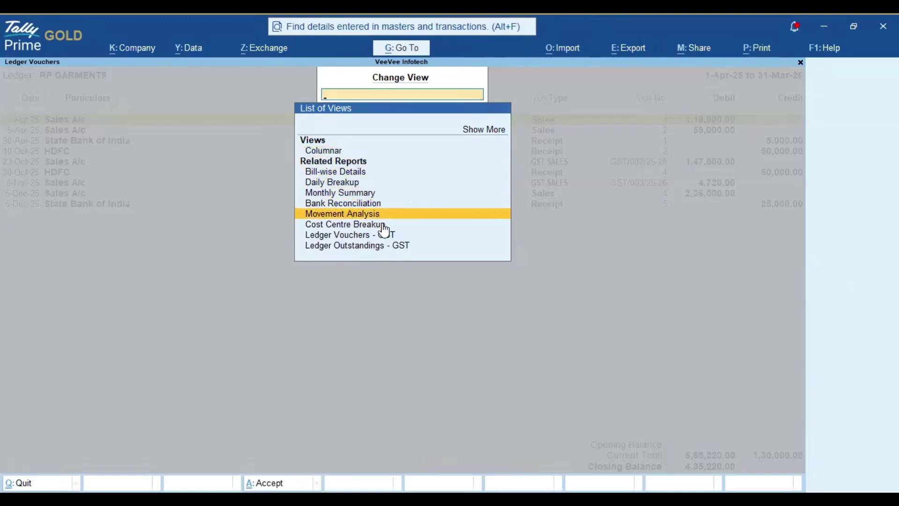
key(Return)
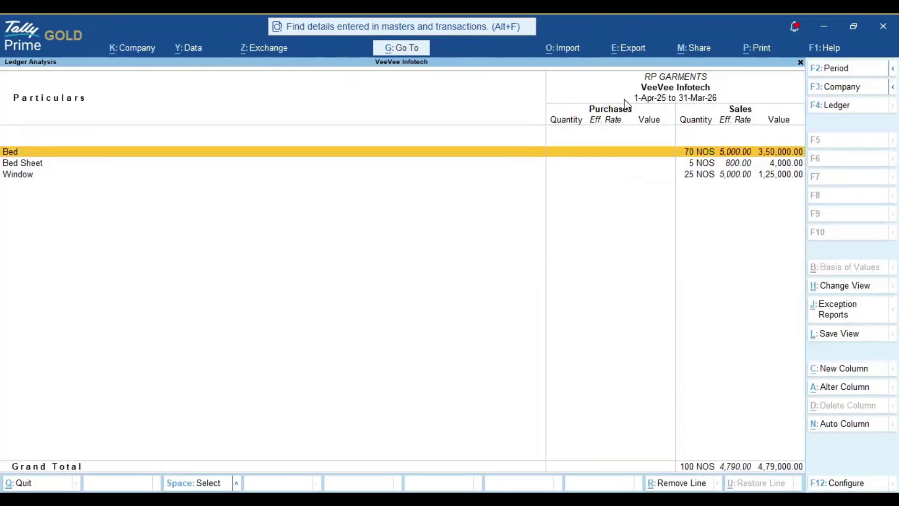
click(834, 76)
key(Escape)
key(Escape)
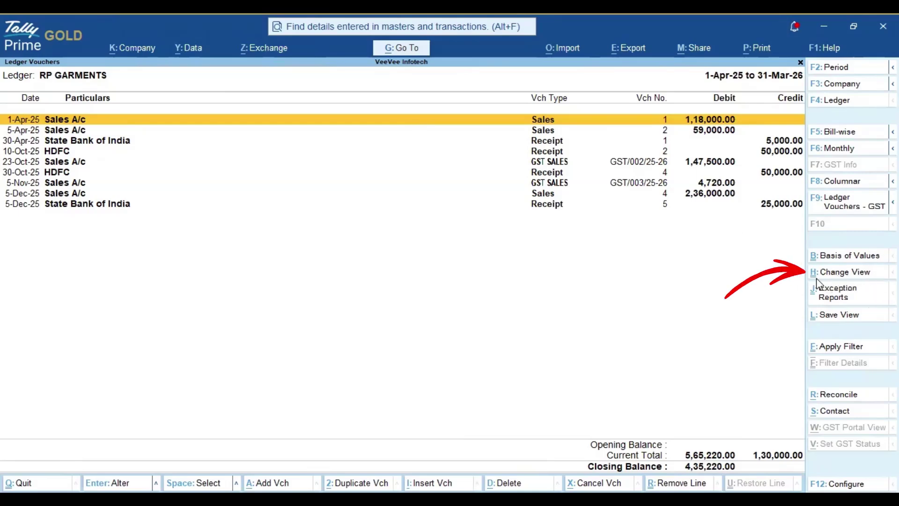
Open the Cost Centre Breakup report for the RP GARMENTS ledger
click(844, 271)
key(Down)
key(Down)
key(Down)
key(Down)
key(Down)
key(Down)
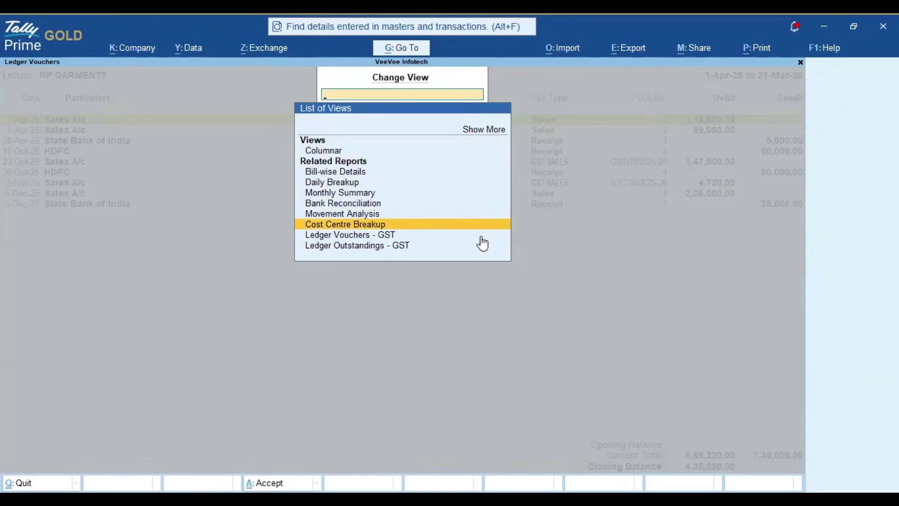
key(Return)
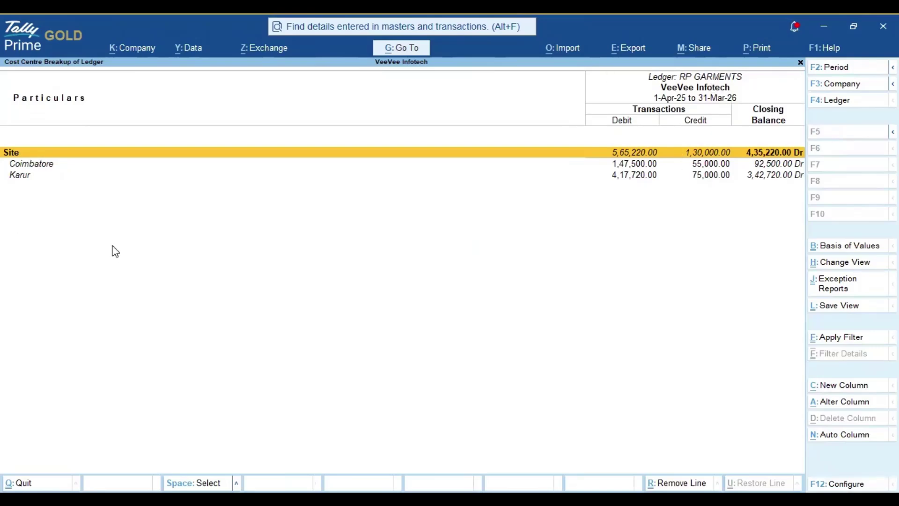
View the Karur cost centre vouchers for RP GARMENTS for the period 1-Apr-25 to 31-Mar-26
click(32, 165)
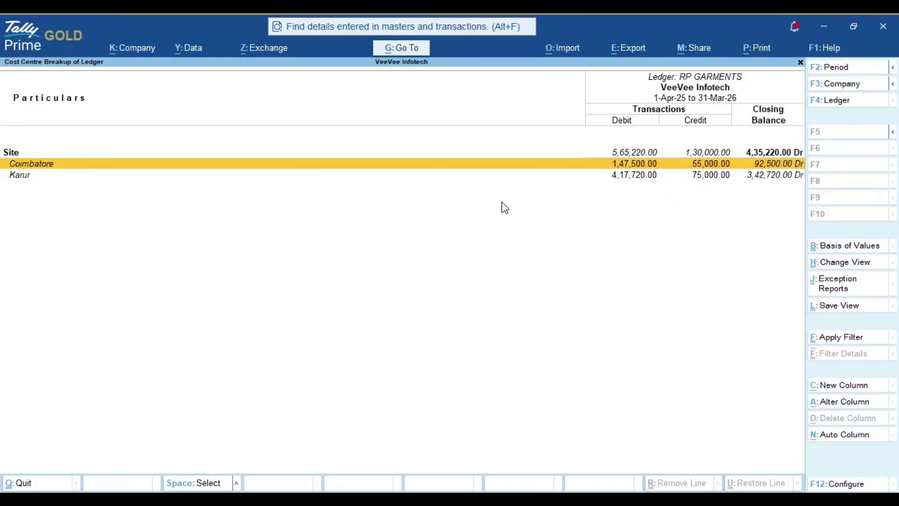
click(630, 177)
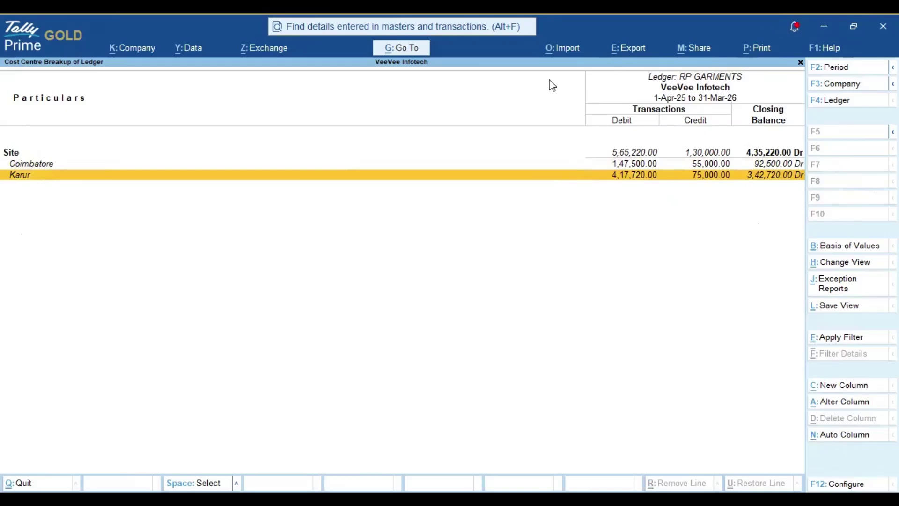
key(Return)
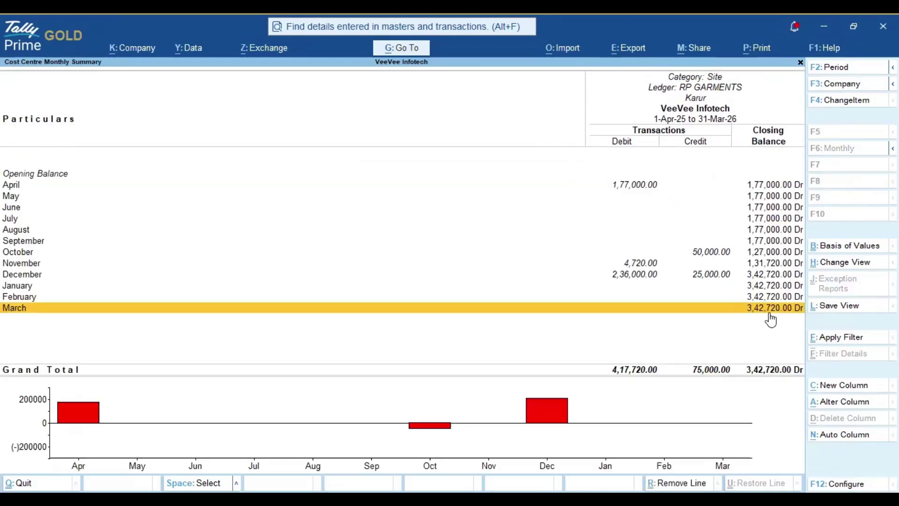
key(Return)
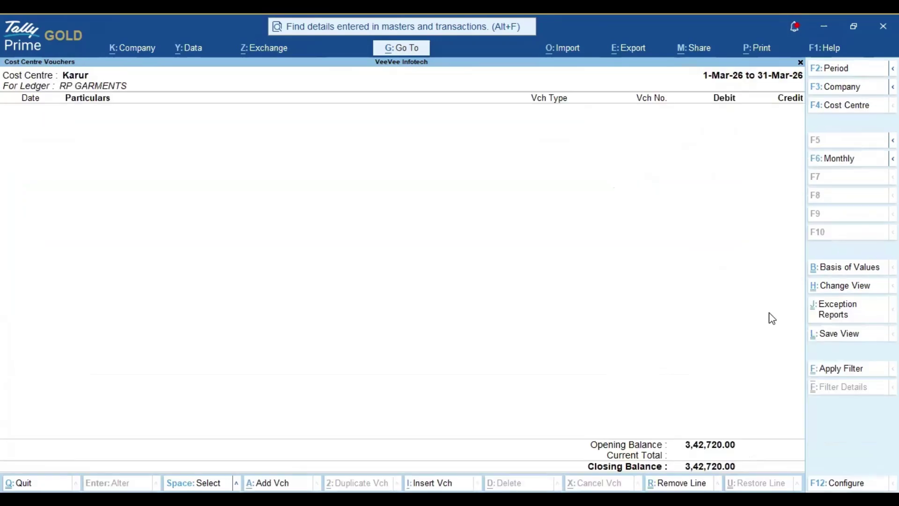
key(F2)
key(Return)
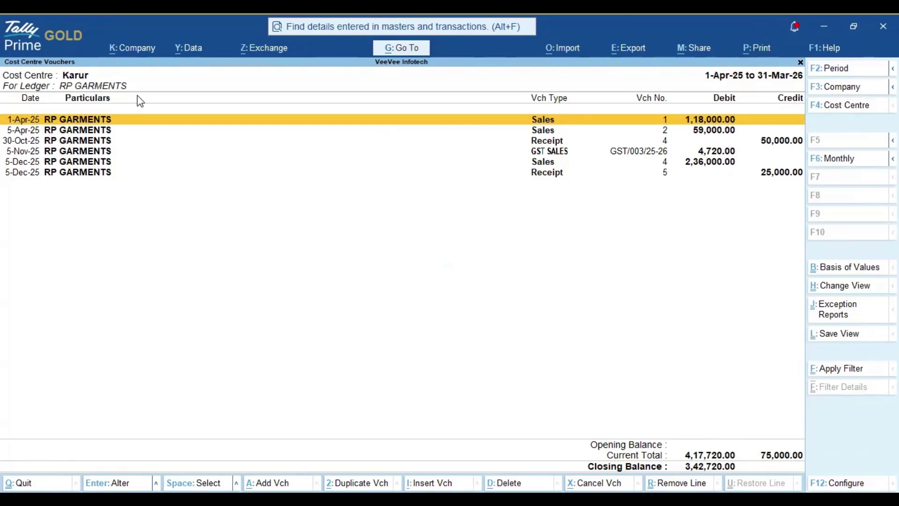
key(Escape)
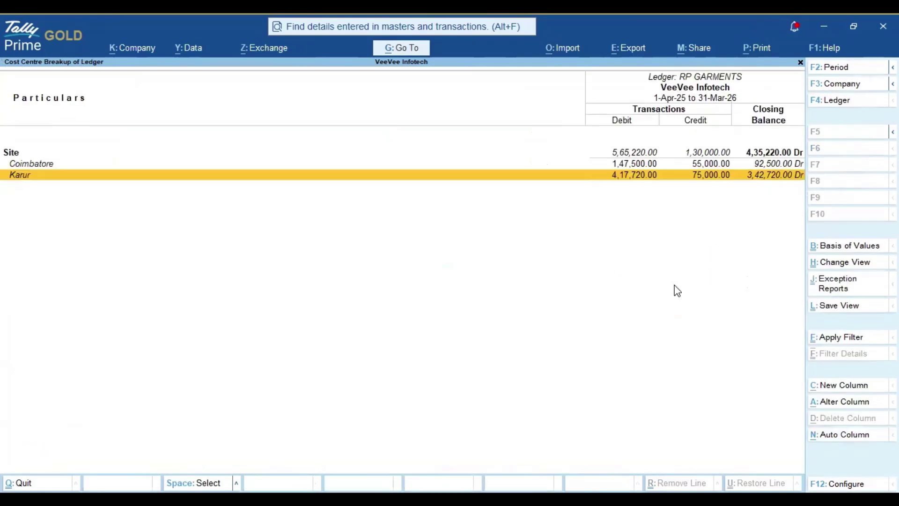
View the Coimbatore cost centre vouchers for 1-Apr-25 to 31-Mar-26 and return to the cost centre breakup
click(695, 165)
key(Return)
key(Return)
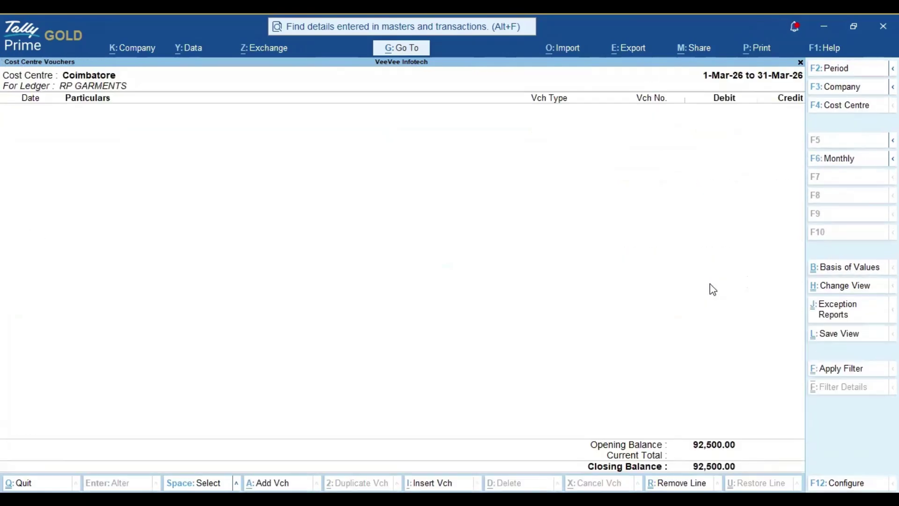
key(F2)
key(BackSpace)
key(Return)
key(Return)
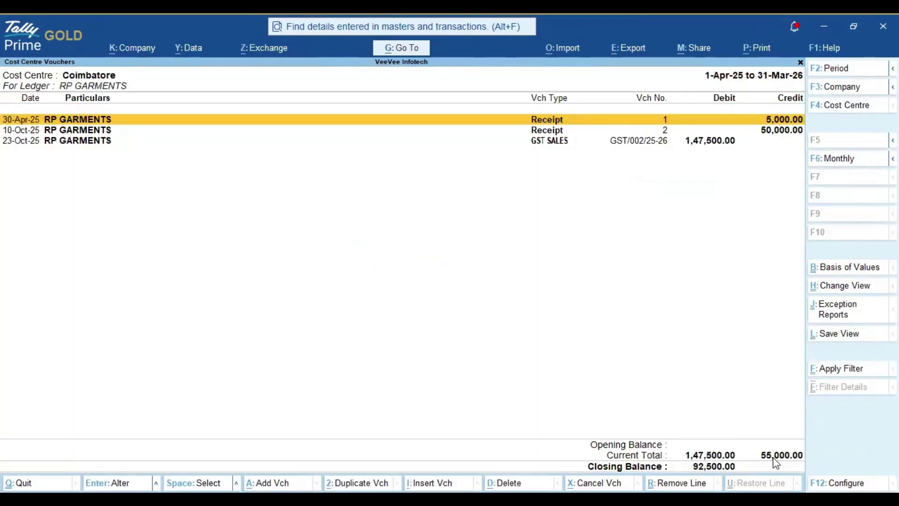
key(Escape)
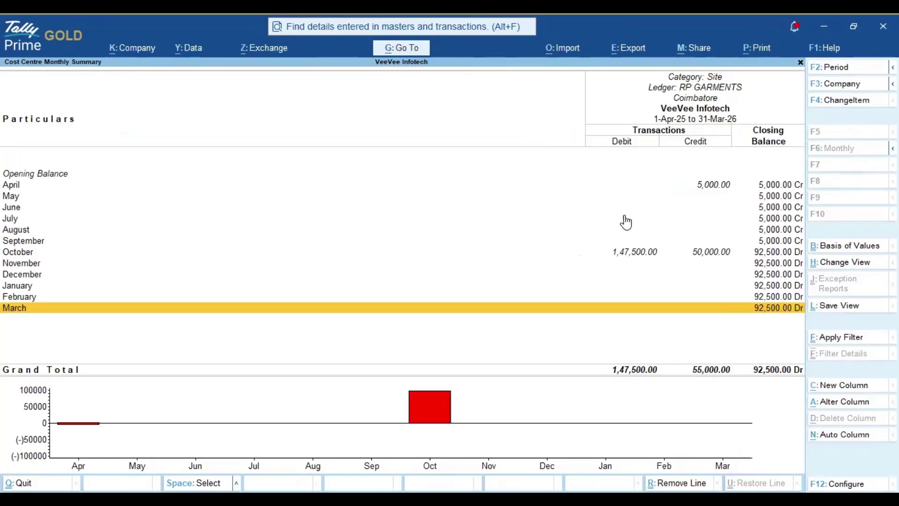
key(Escape)
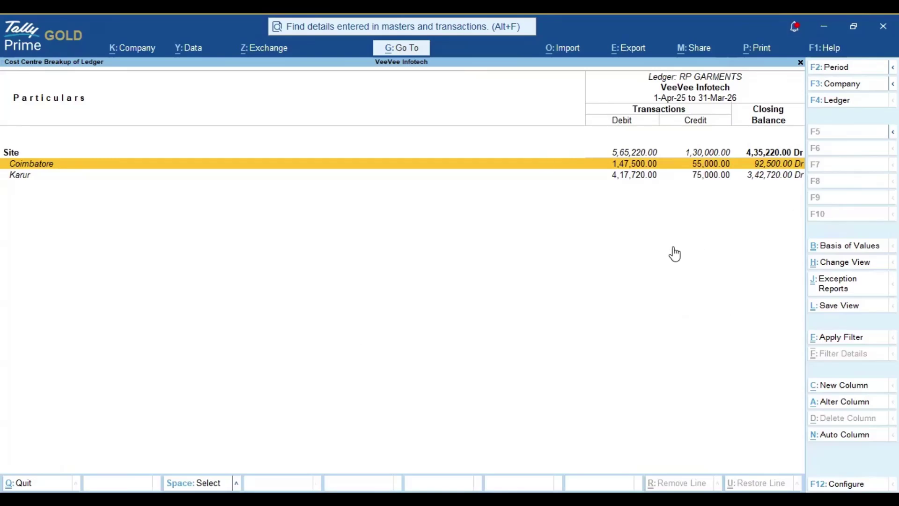
Switch to the RK Tex ledger and set its voucher period to 1-Apr-25 to 31-Mar-26
key(Escape)
key(Escape)
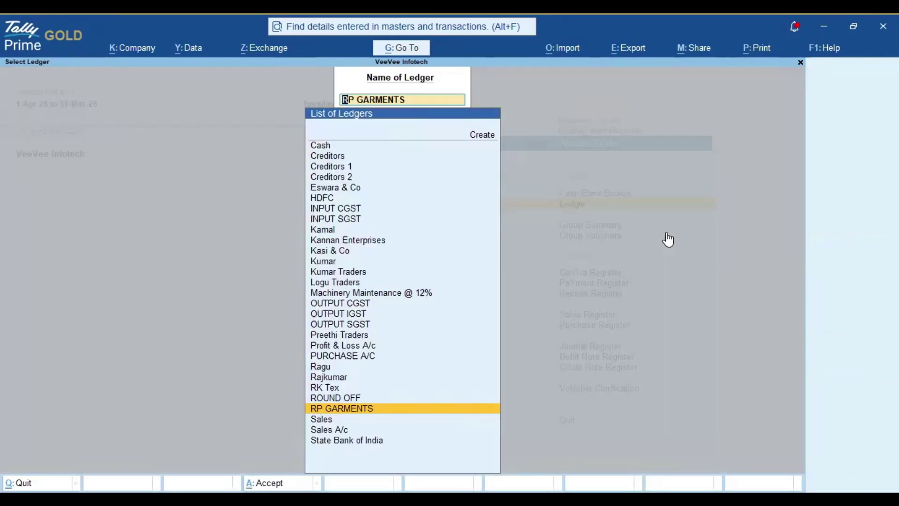
key(Up)
key(Return)
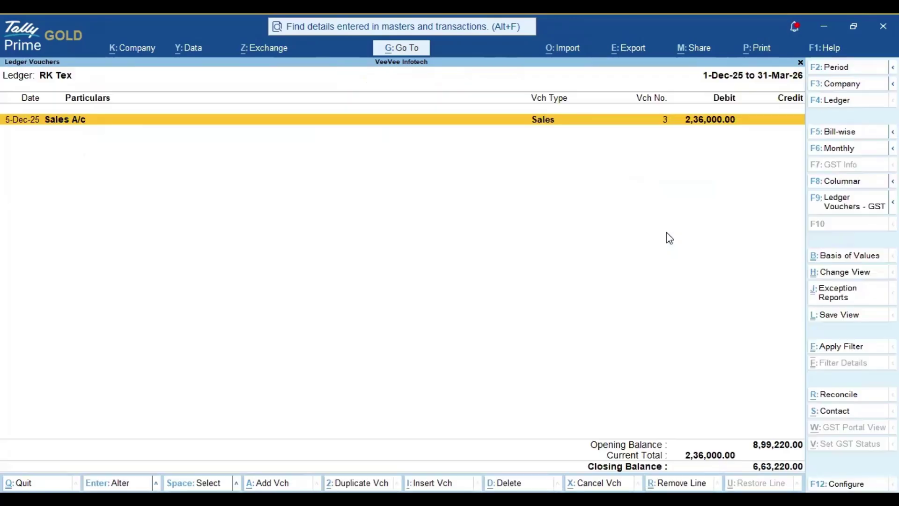
key(F2)
key(Return)
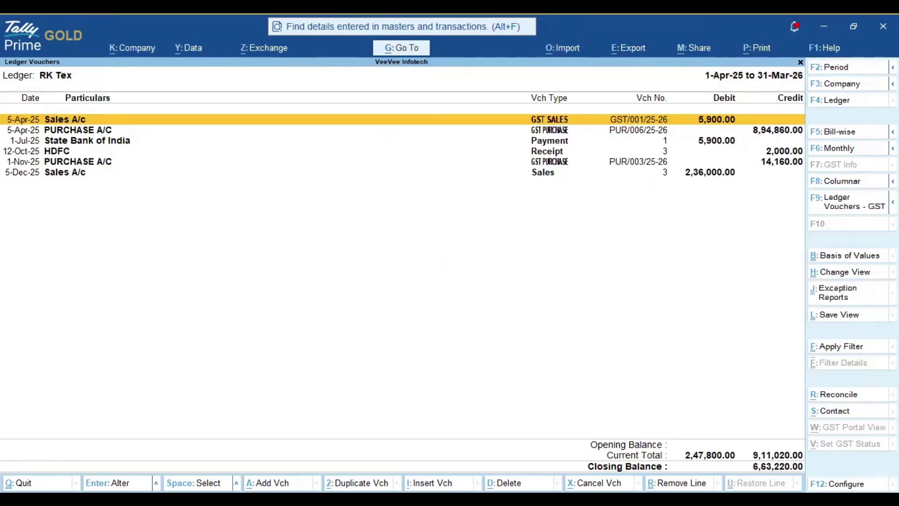
View the Movement Analysis report for the RK Tex ledger and return to its vouchers
click(865, 277)
key(Down)
key(Down)
key(Down)
key(Down)
key(Down)
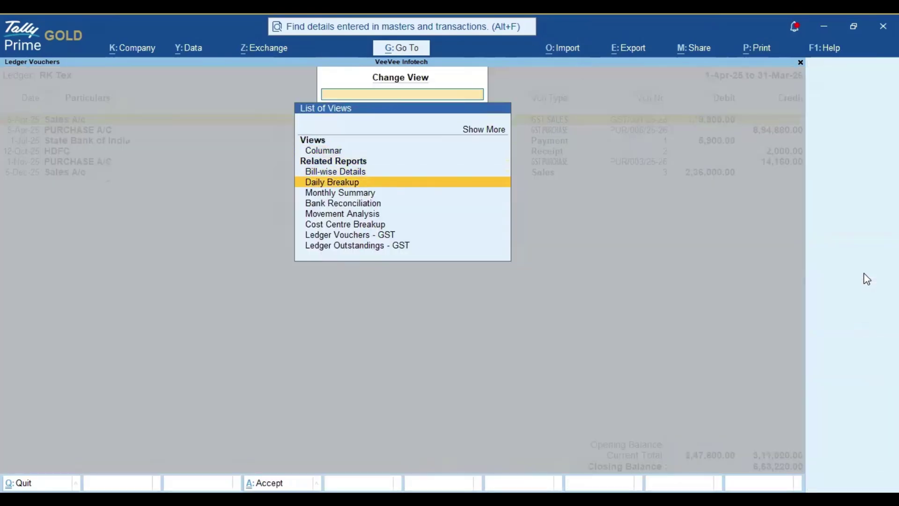
key(Return)
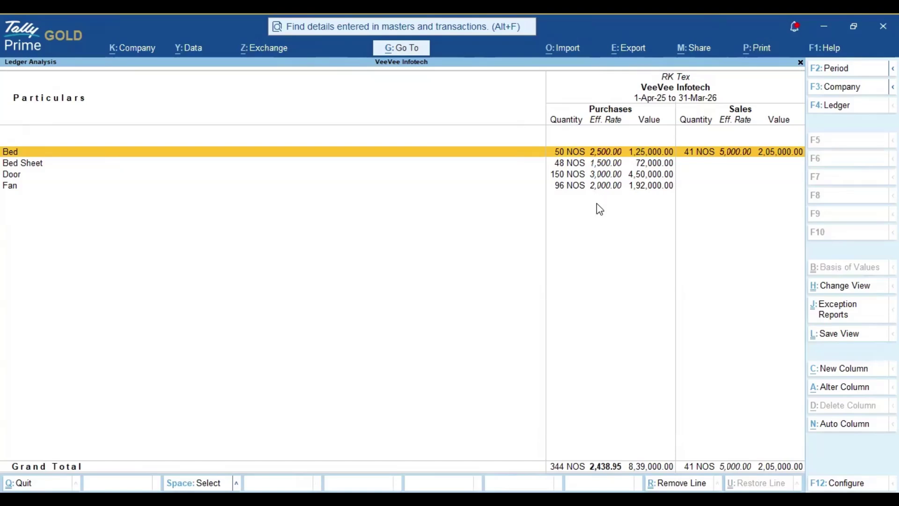
key(Escape)
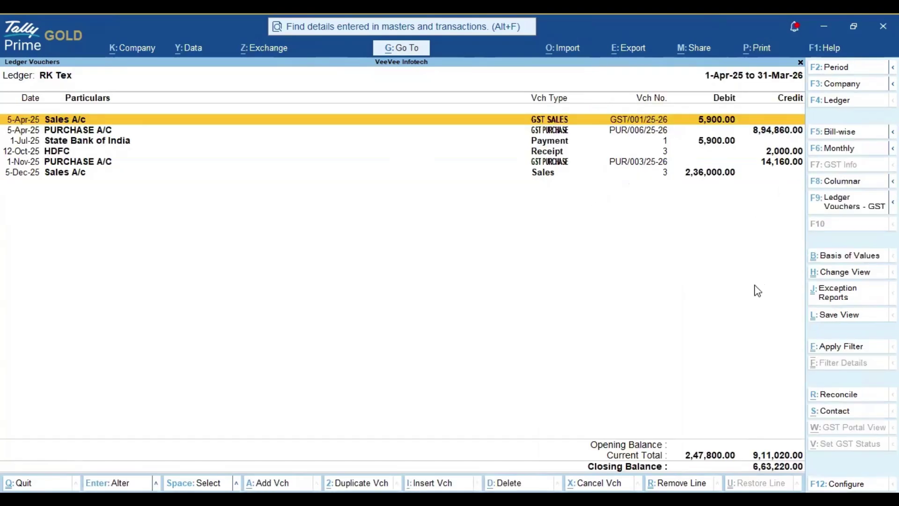
Open the Cost Centre Breakup report for the RK Tex ledger
click(854, 268)
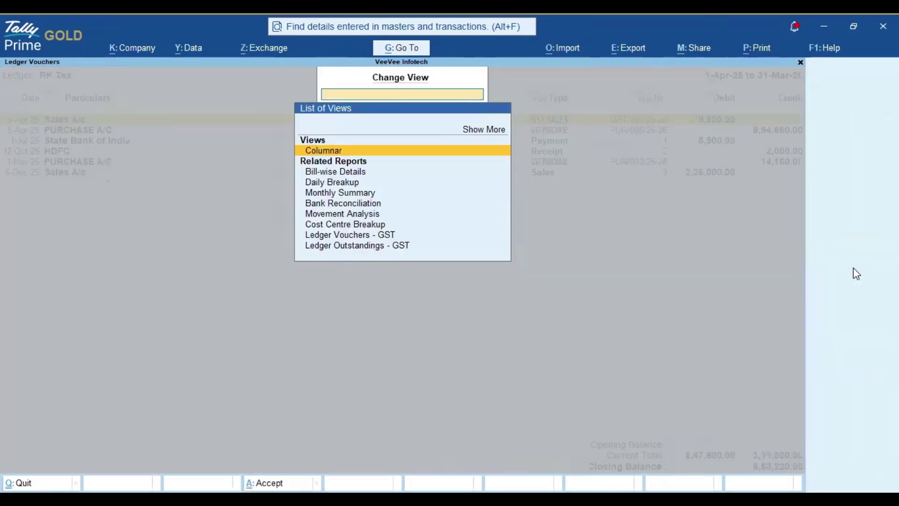
key(Down)
key(Down)
key(Down)
key(Down)
key(Down)
key(Down)
key(Return)
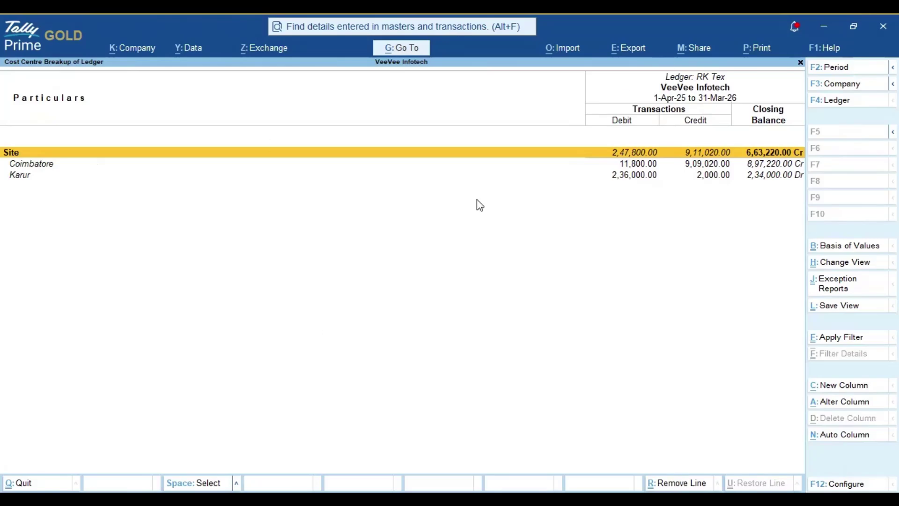
Close the RK Tex reports and return to the Gateway of Tally without quitting the program
key(Escape)
key(Escape)
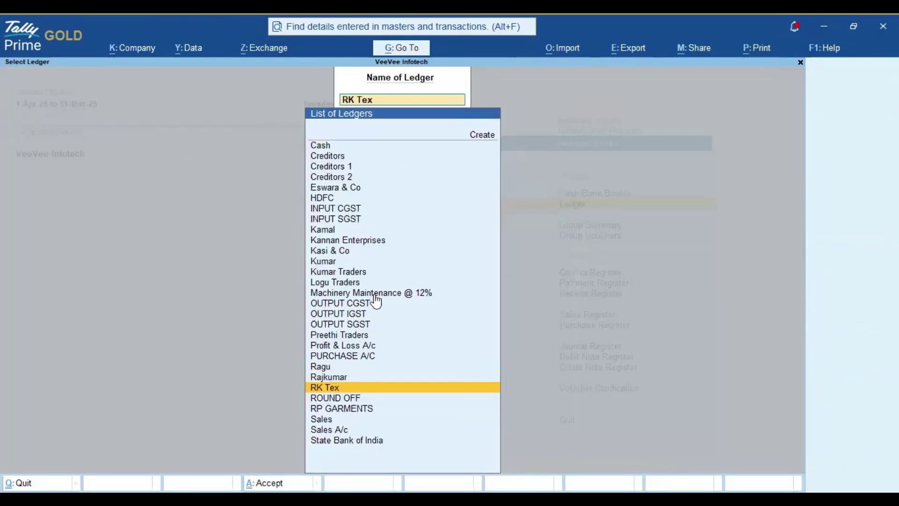
key(Escape)
key(Escape)
key(Escape)
key(Escape)
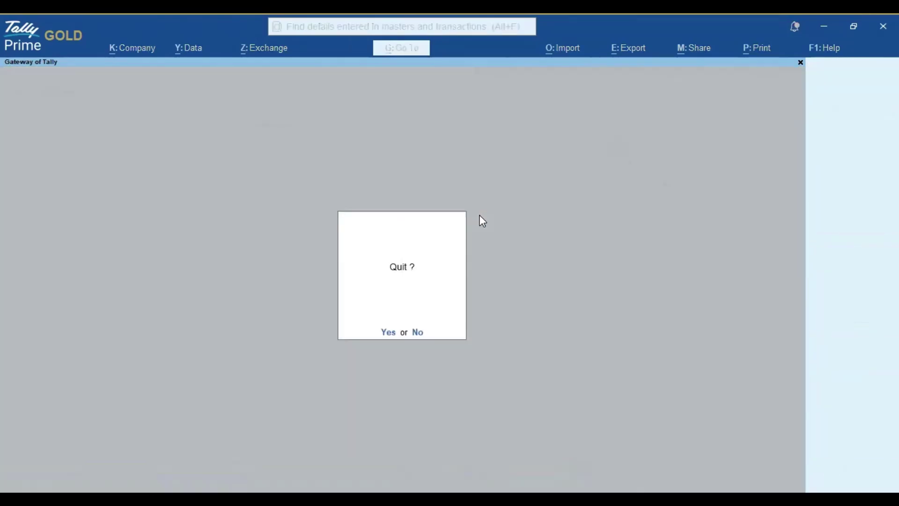
key(Escape)
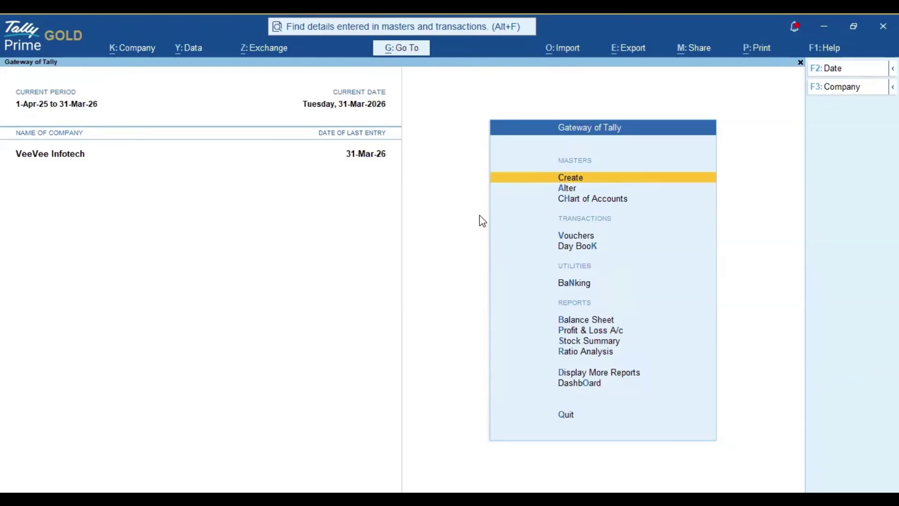